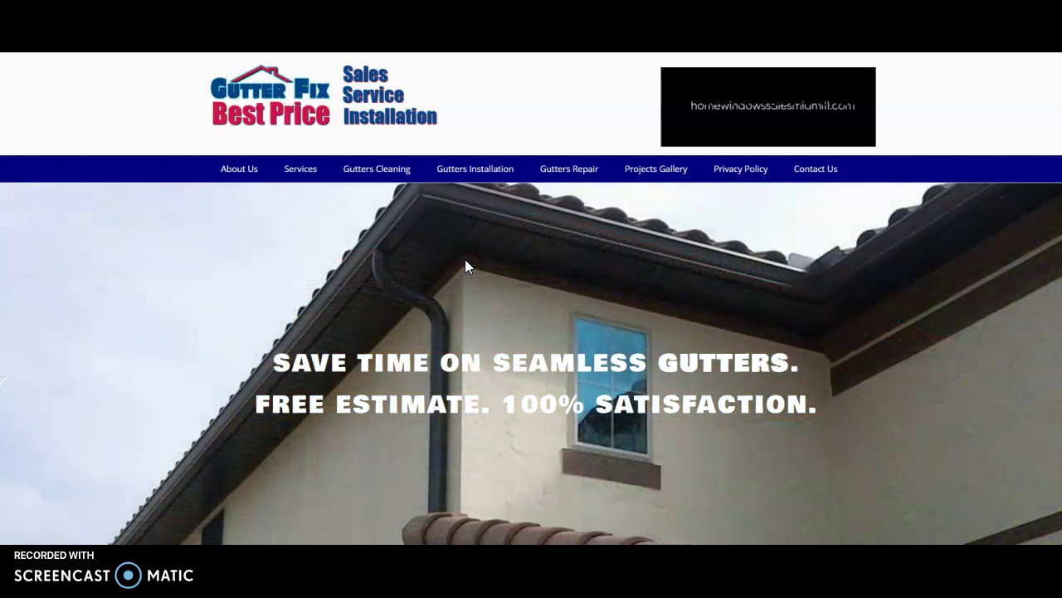
Examine the Gutter Fix Best Price home page, including its navigation, rotating gutter banner and free-estimate call section.
scroll(462, 261, down, 3)
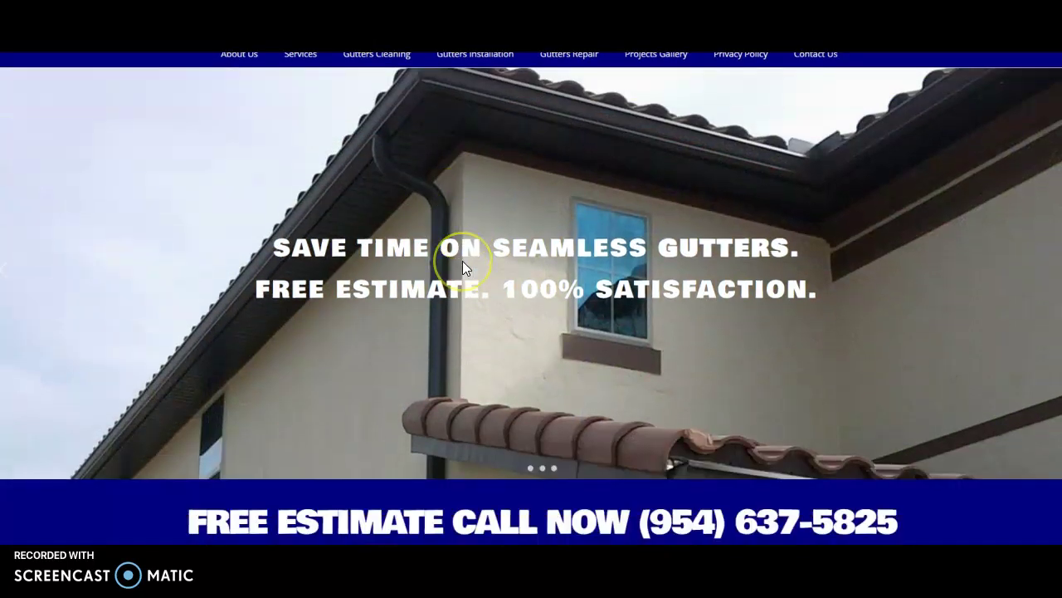
scroll(462, 267, up, 3)
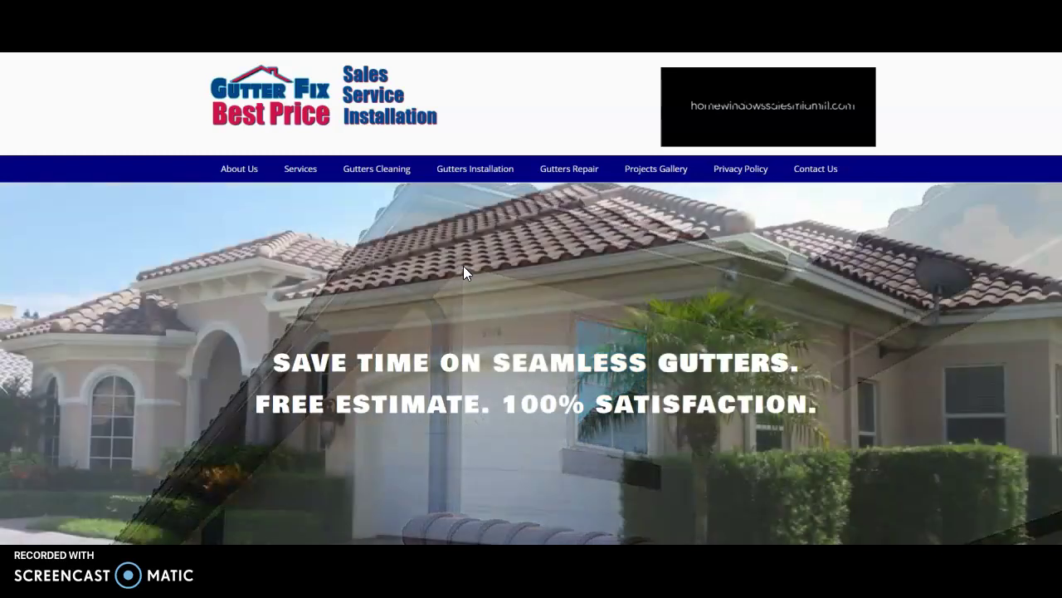
scroll(465, 273, down, 2)
click(457, 270)
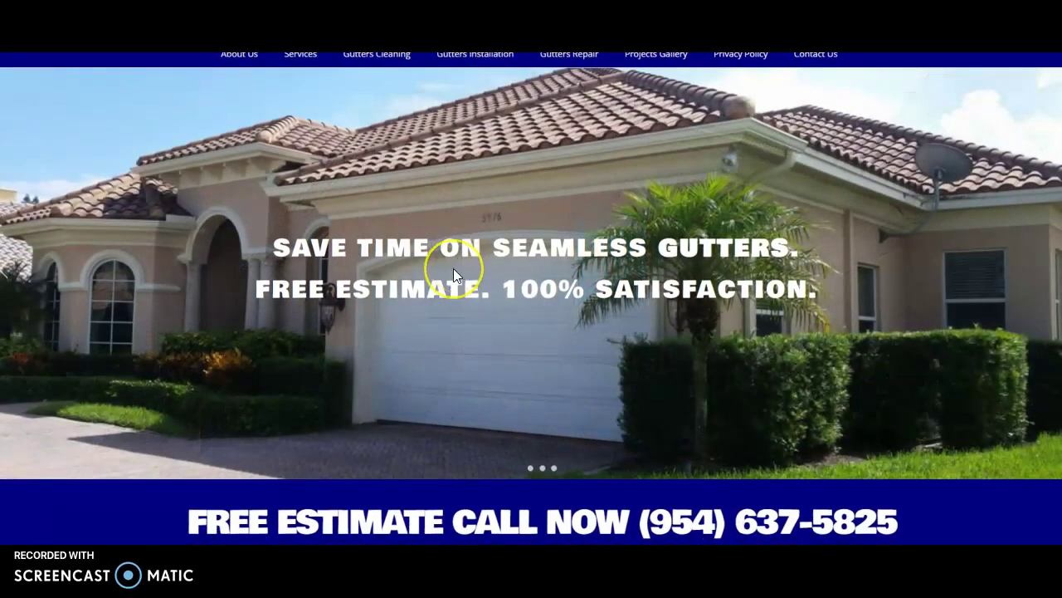
click(453, 268)
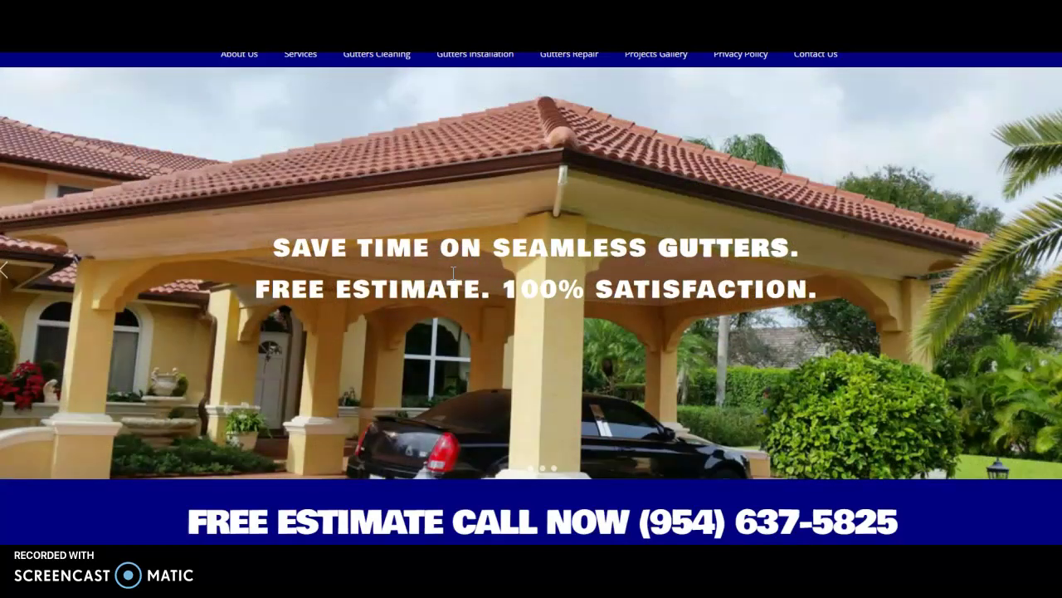
scroll(453, 272, down, 1)
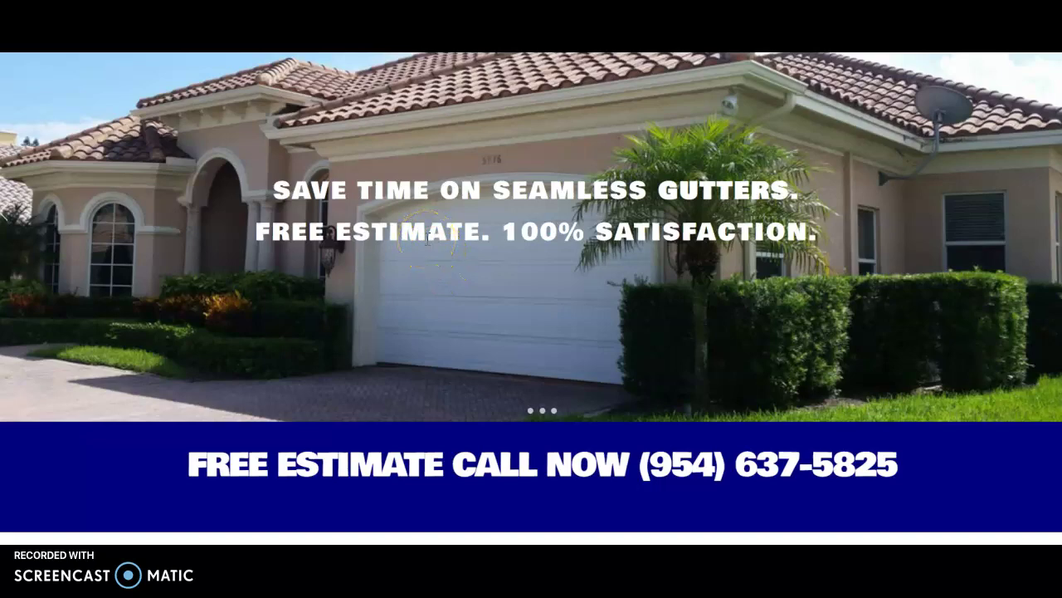
scroll(427, 238, down, 1)
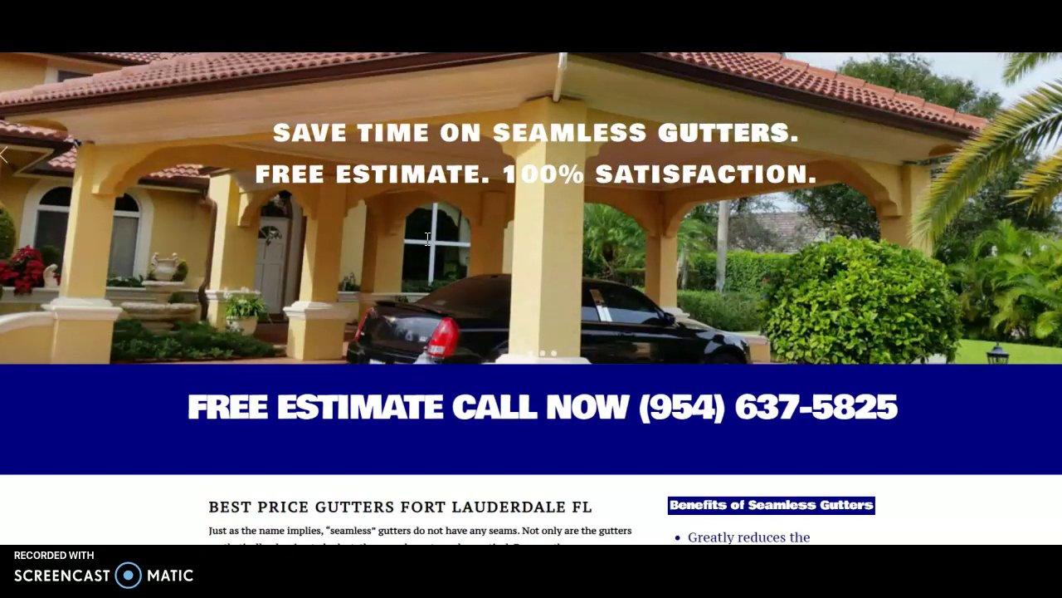
click(411, 230)
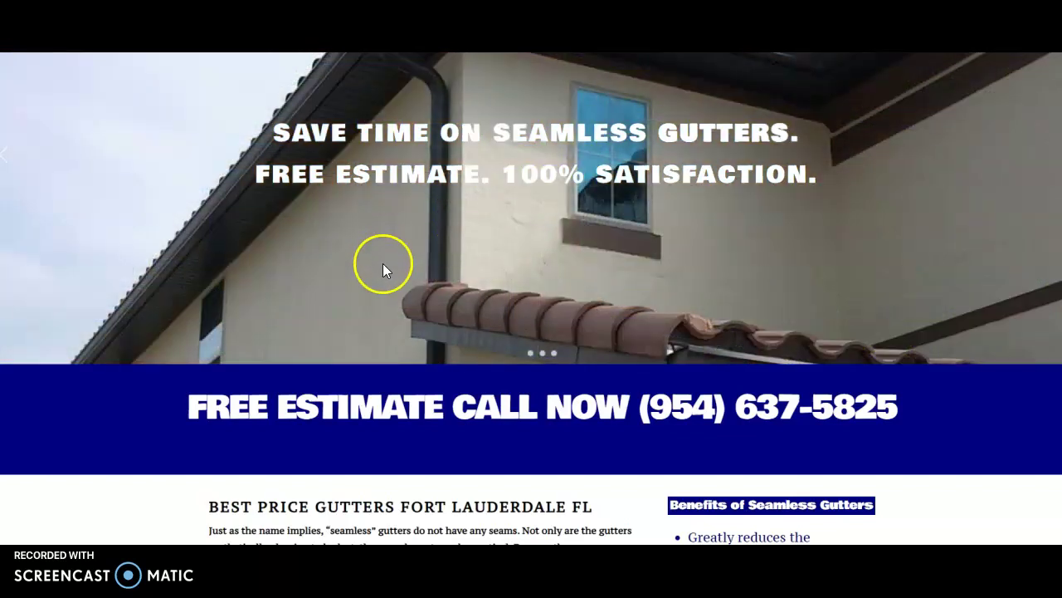
Switch to the Rain Gutters Solution website and review its home page banner, service cards, About Us and What We Do sections.
scroll(398, 276, down, 1)
scroll(398, 276, down, 1)
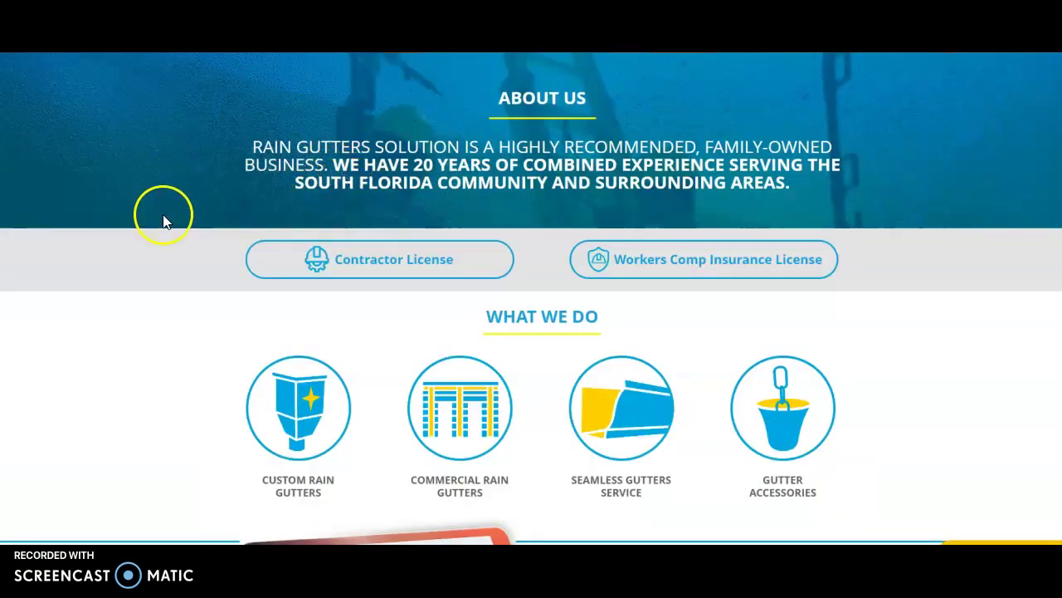
scroll(131, 210, up, 1)
scroll(132, 204, up, 5)
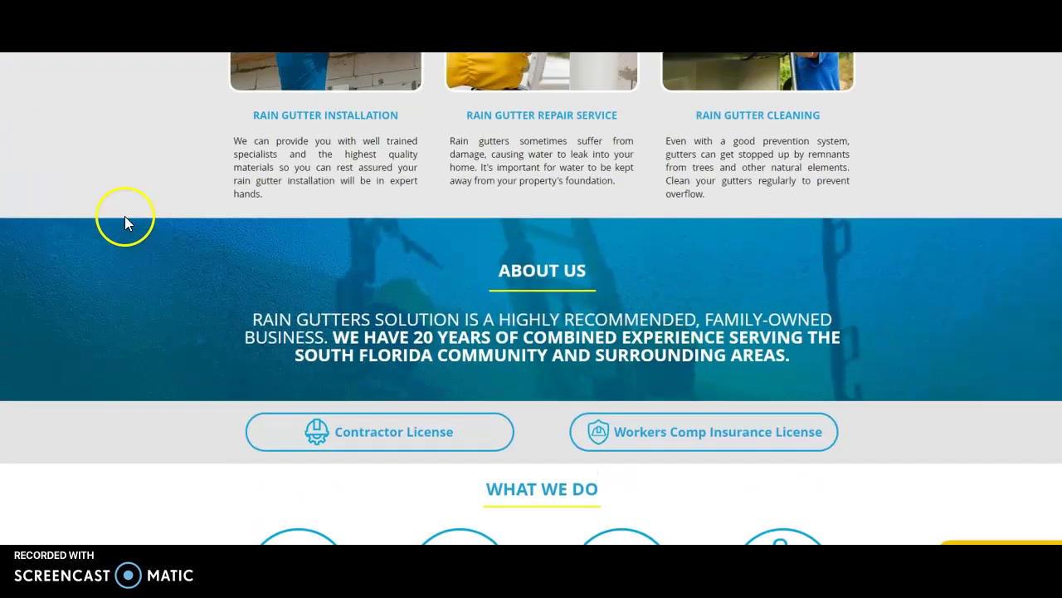
scroll(129, 224, up, 3)
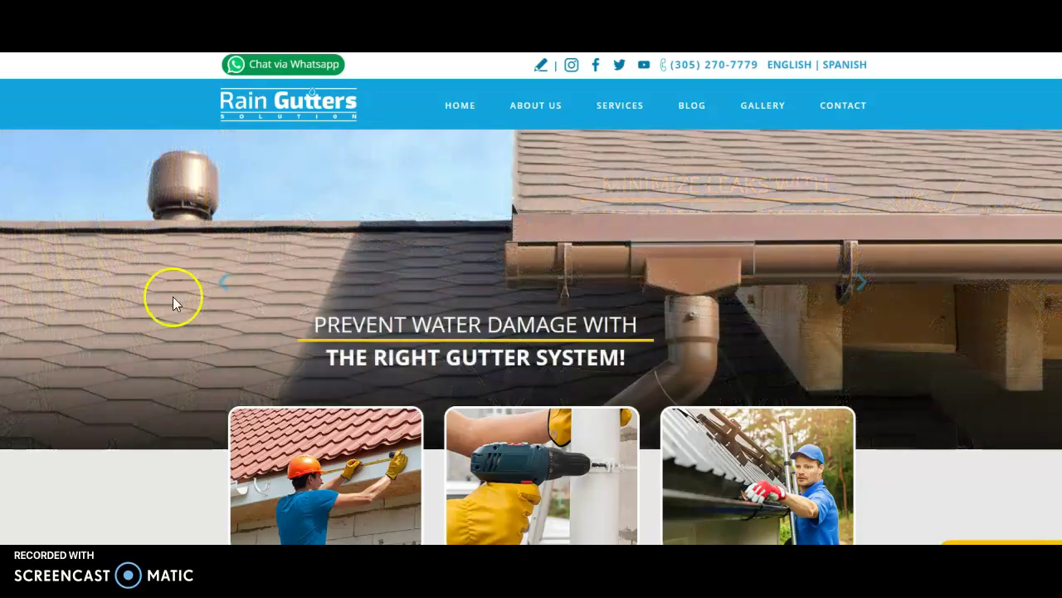
scroll(178, 332, down, 1)
scroll(178, 337, down, 3)
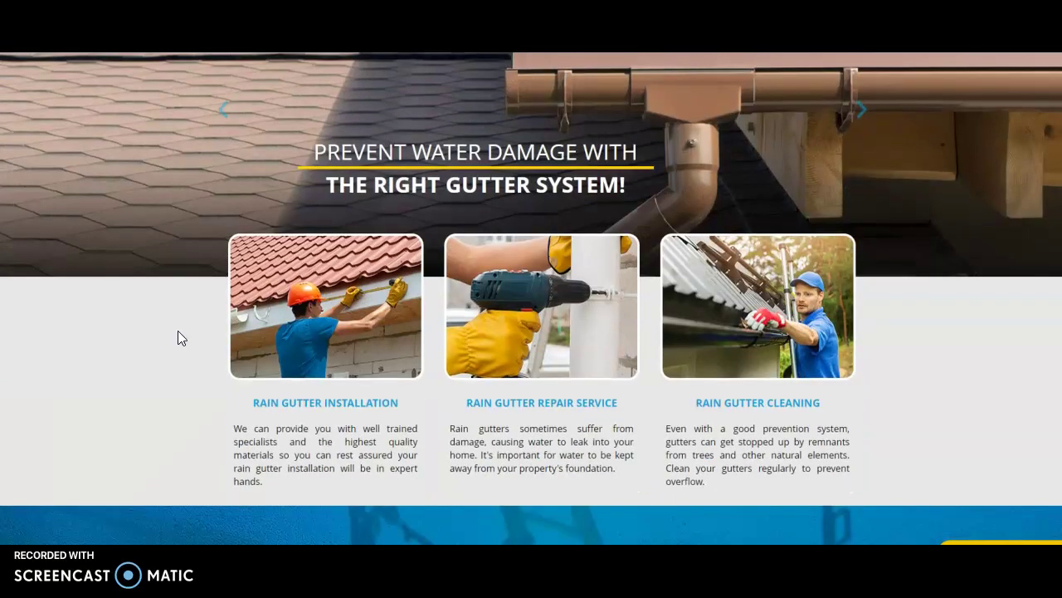
scroll(190, 295, down, 1)
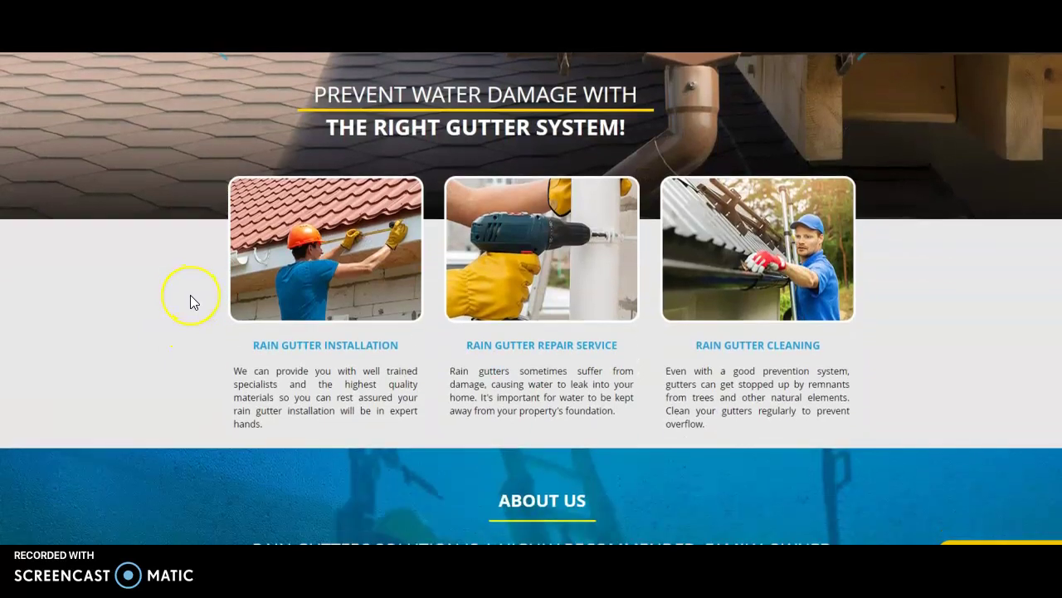
scroll(190, 298, up, 1)
scroll(190, 302, up, 2)
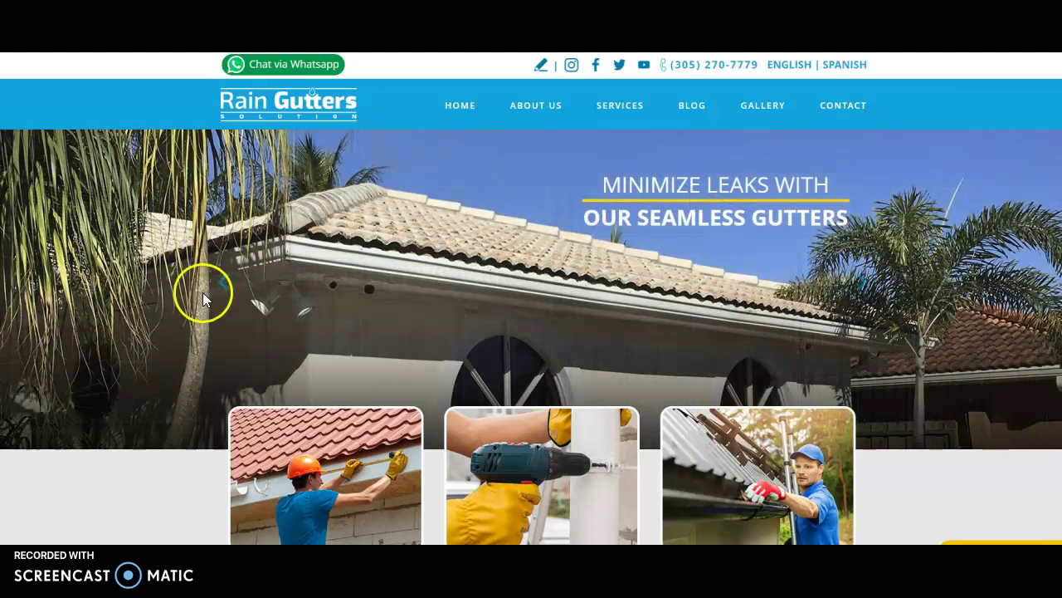
Switch to the Google results for gutter installation in Miami and examine the ads and the Gutter Cleaning Services map listings.
click(208, 25)
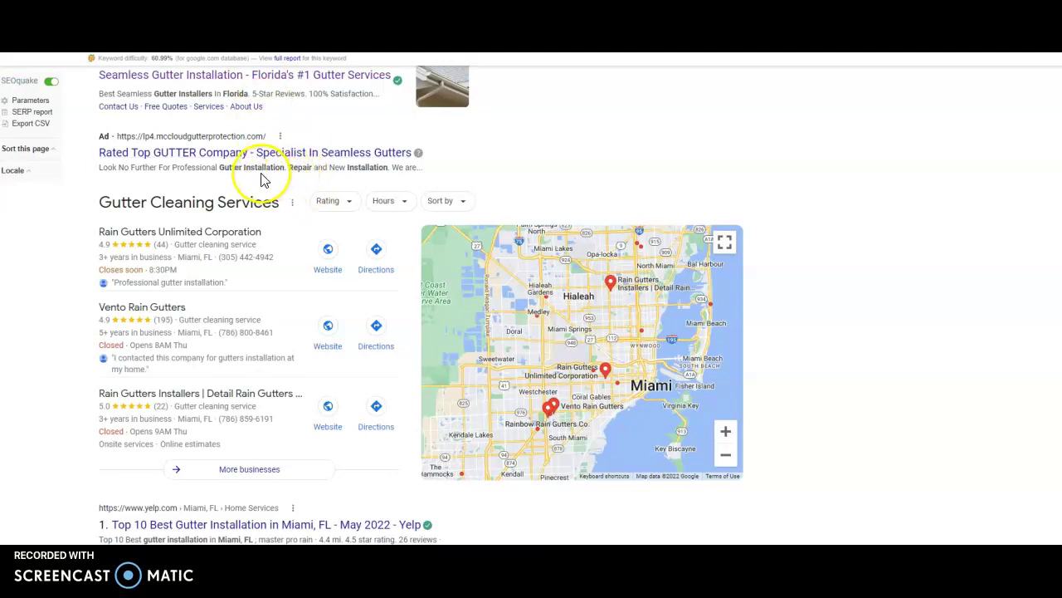
scroll(262, 179, up, 2)
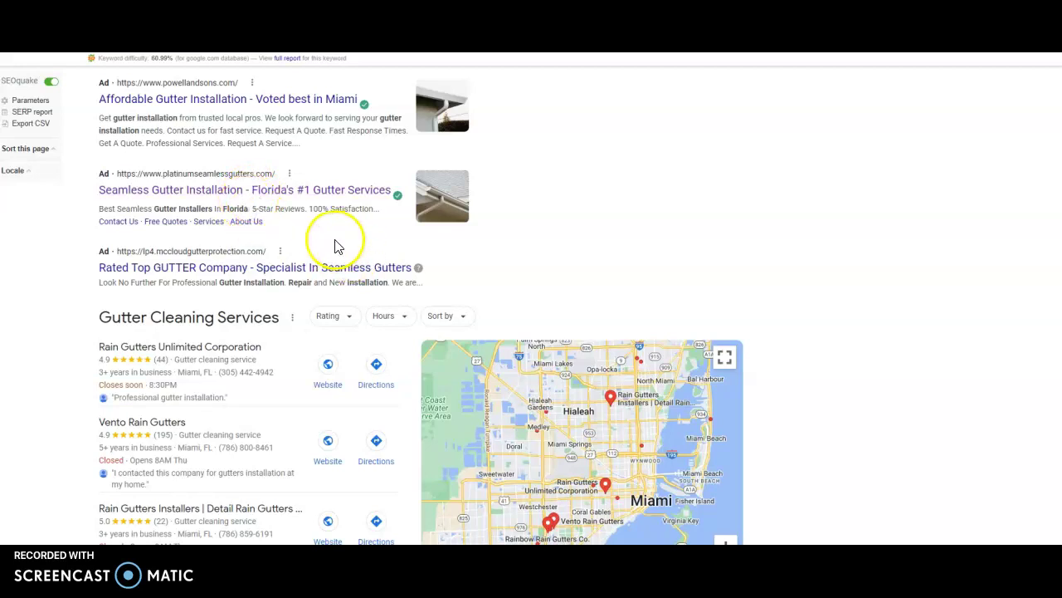
scroll(332, 247, down, 1)
scroll(330, 247, down, 2)
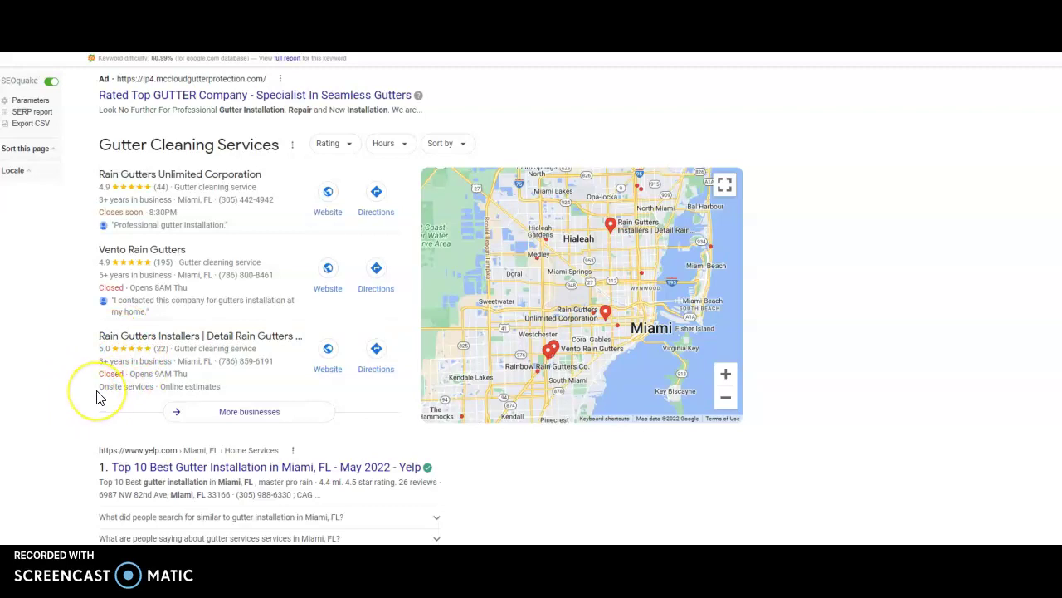
scroll(113, 394, down, 1)
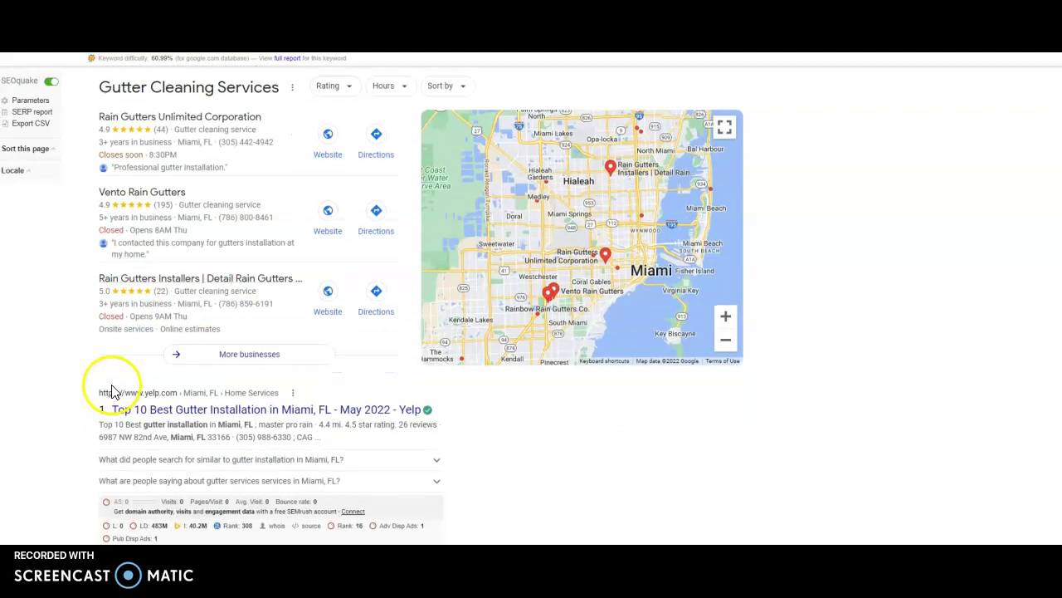
scroll(113, 394, up, 1)
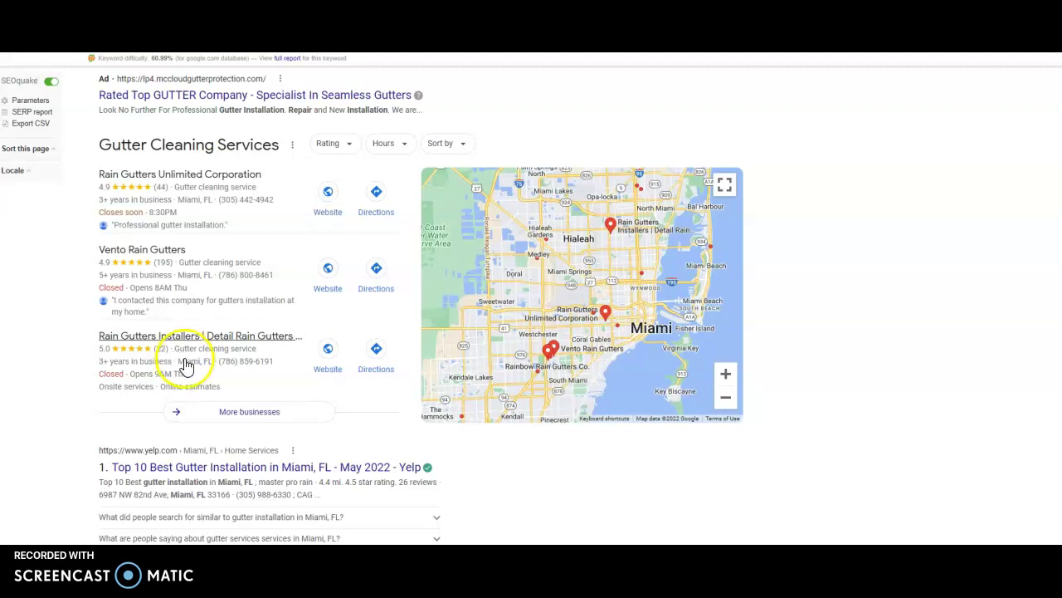
Review the organic search results below the map listings, including the Yelp, HomeAdvisor, IBP Miami and Angi entries.
scroll(270, 378, down, 2)
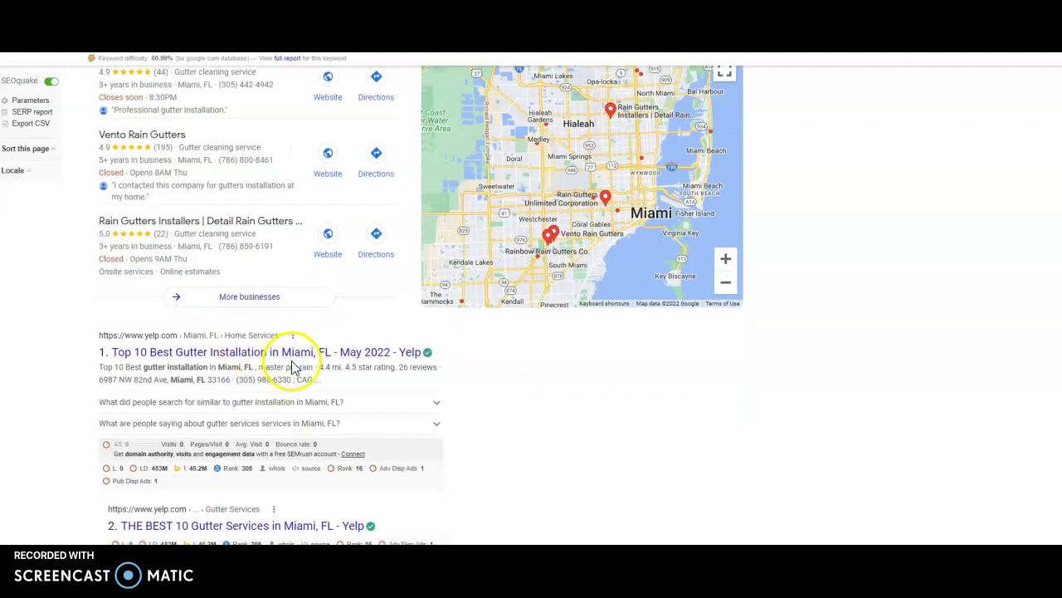
scroll(290, 368, down, 1)
scroll(297, 367, down, 2)
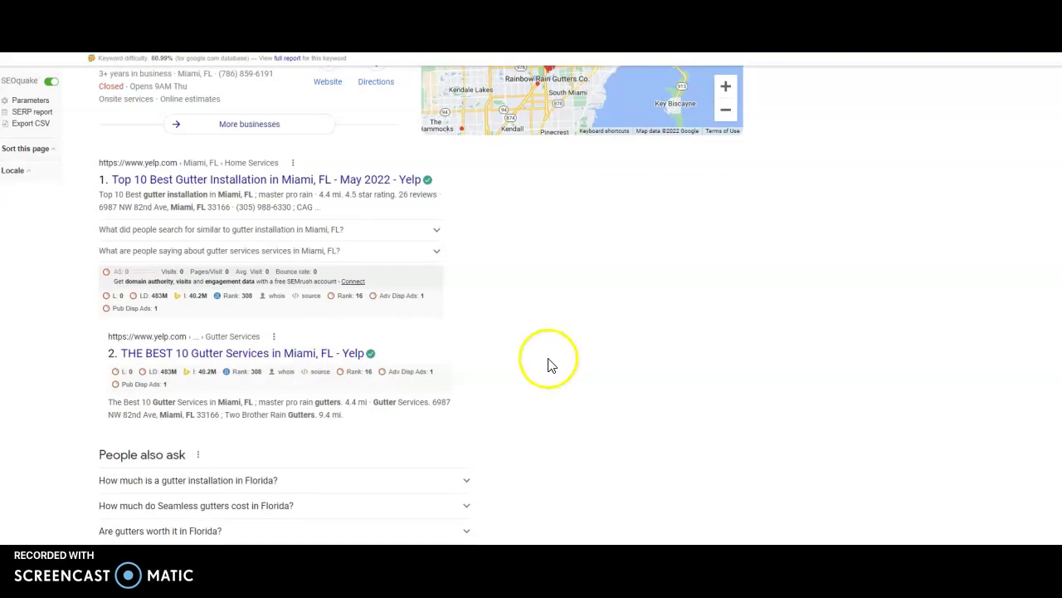
scroll(581, 340, down, 2)
scroll(581, 342, down, 3)
scroll(584, 343, down, 2)
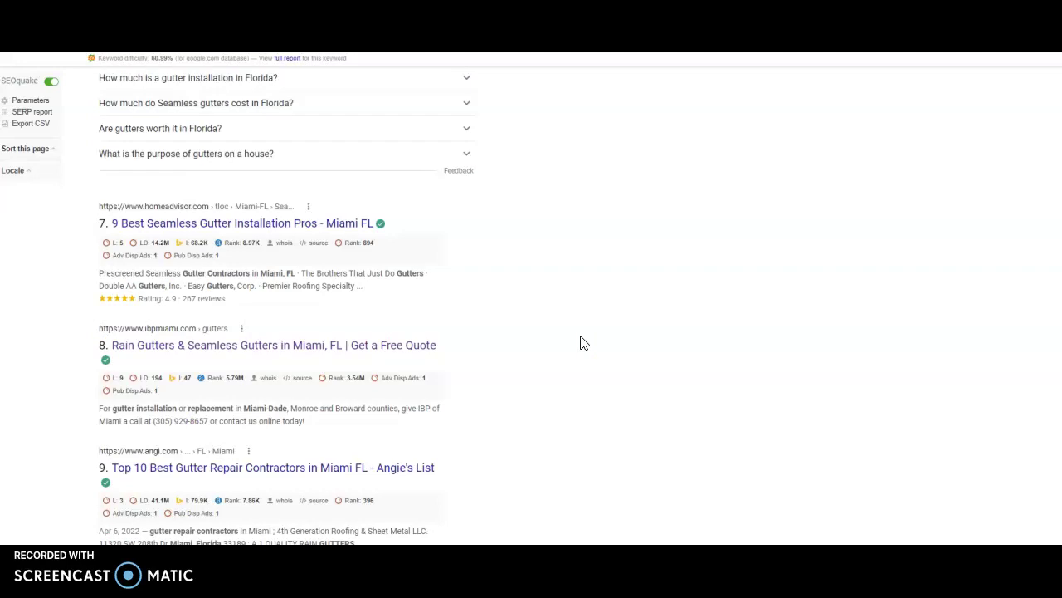
scroll(580, 344, down, 4)
scroll(592, 343, down, 2)
click(534, 322)
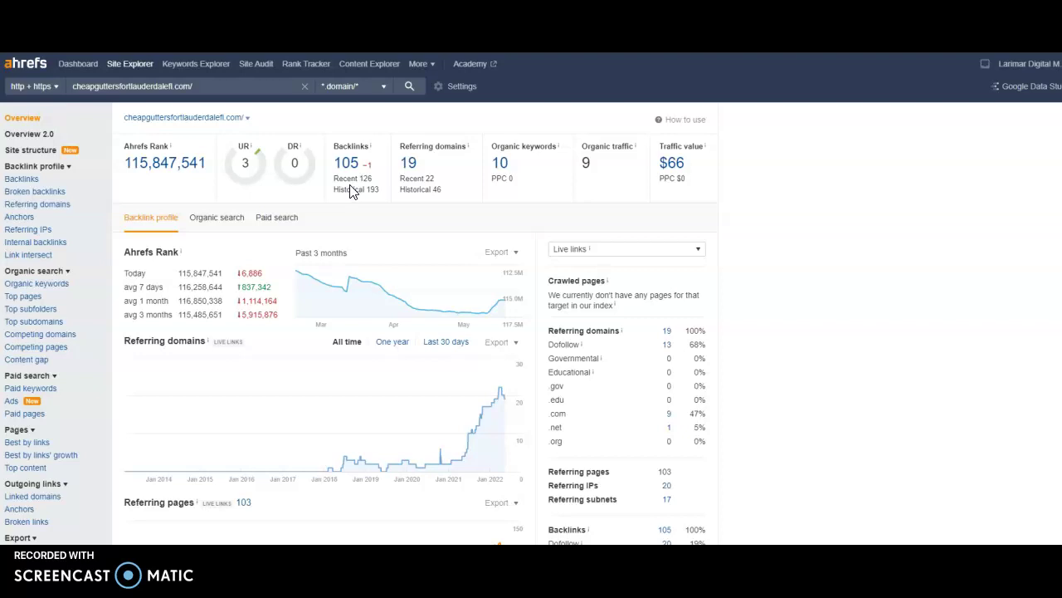
Switch to Ahrefs Site Explorer and examine the backlink profile overview for cheapguttersfortlauderdalefl.com.
click(360, 235)
scroll(440, 211, down, 1)
scroll(440, 211, up, 1)
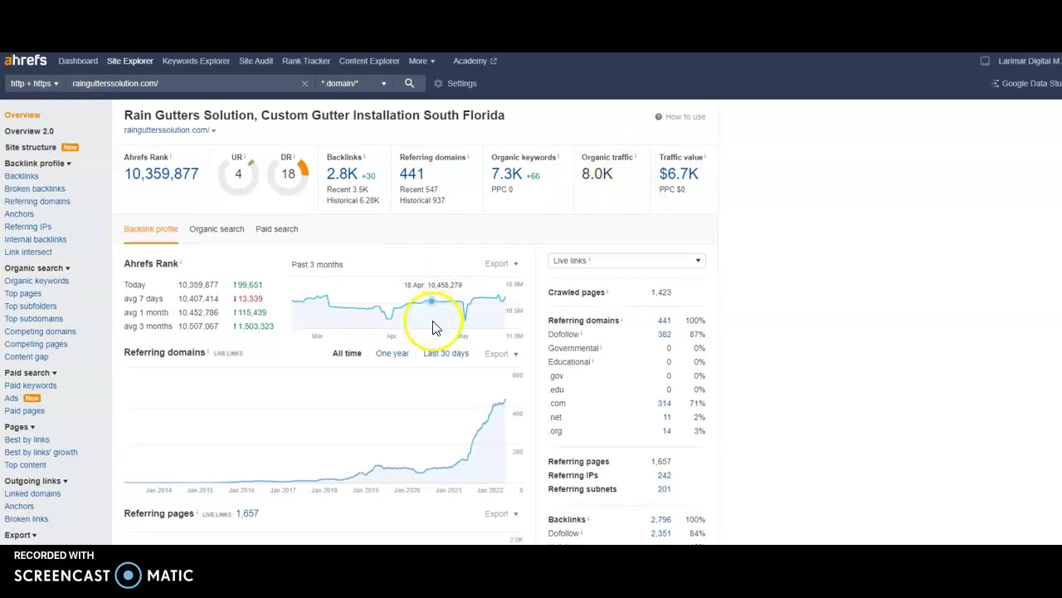
Open the organic keywords report for raingutterssolution.com and inspect its keywords, including the SERP features of "rain gutters miami".
scroll(171, 356, down, 1)
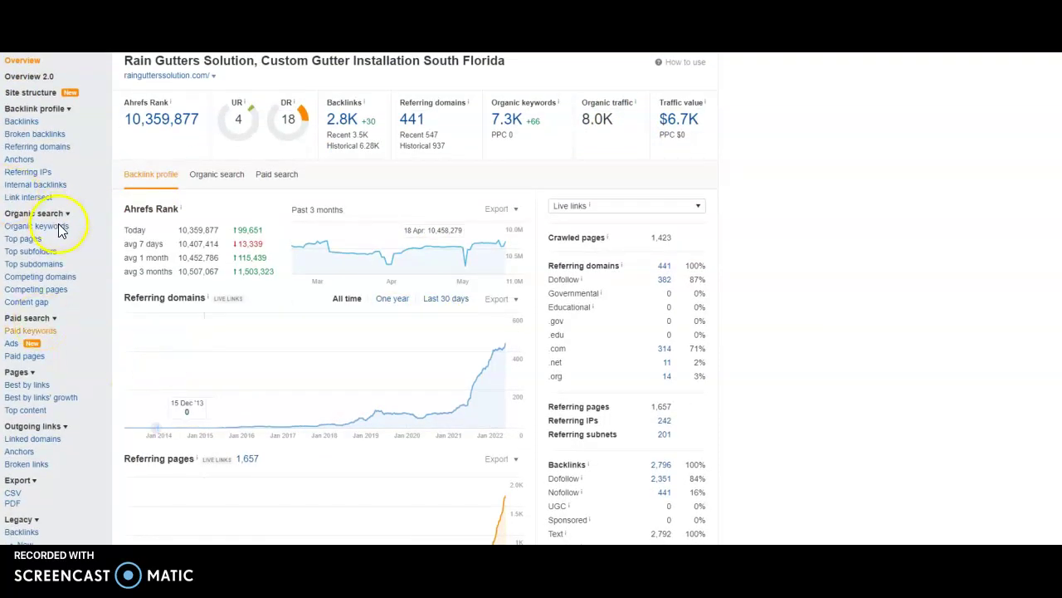
click(59, 229)
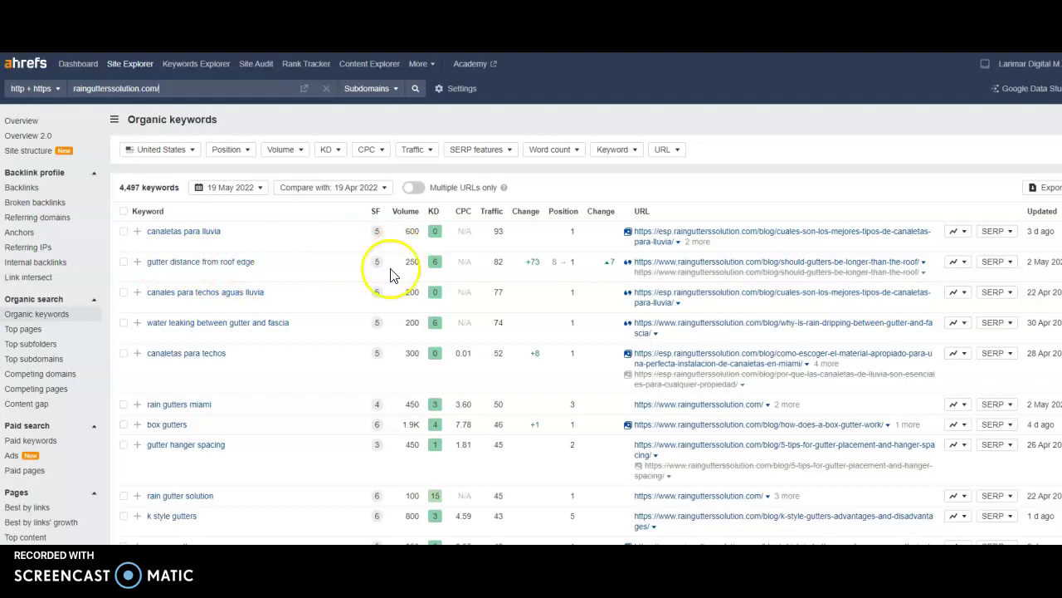
mouse_move(378, 290)
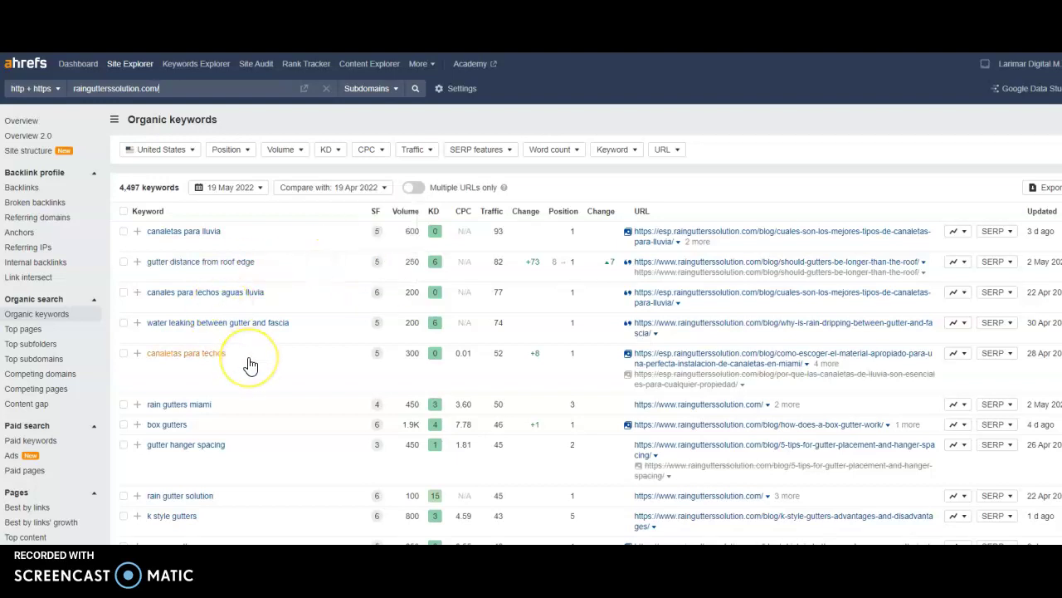
click(232, 373)
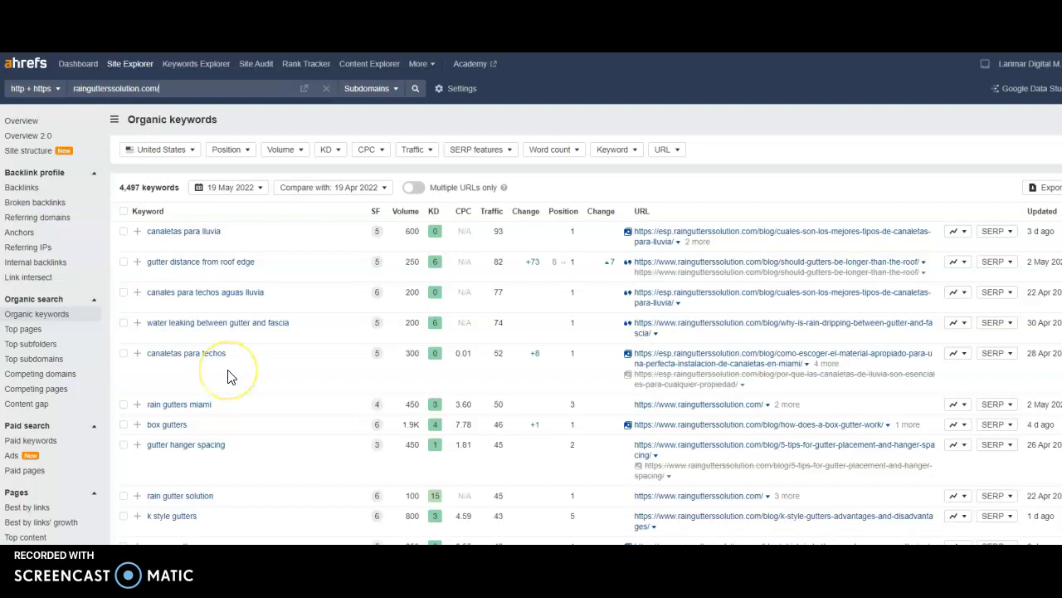
click(231, 403)
mouse_move(376, 418)
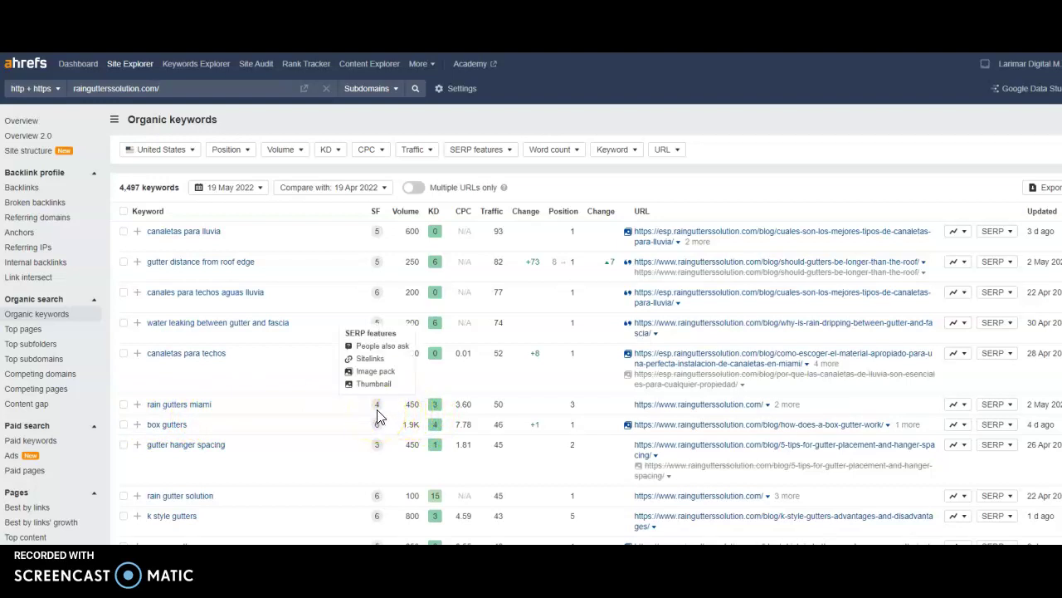